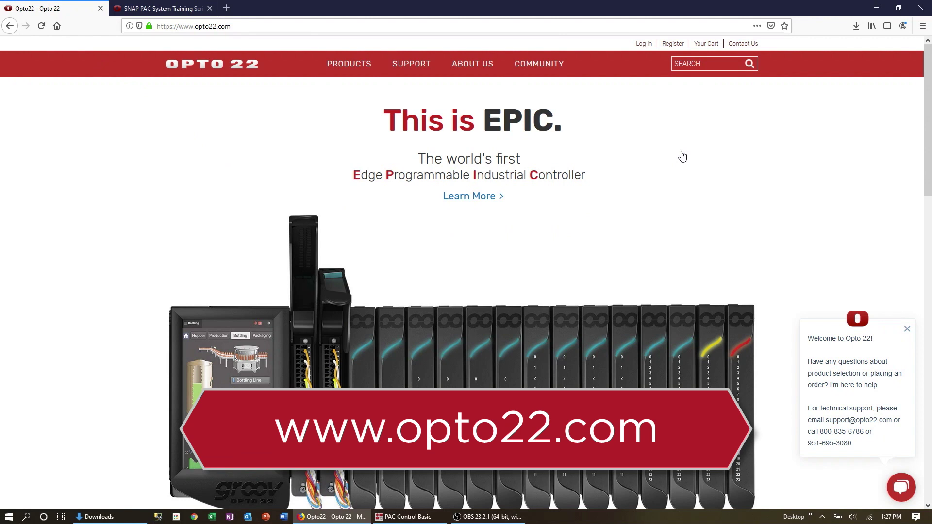
Download the zip of the Modbus Integration Kit for PAC Control from the Opto 22 site.
left_click(707, 63)
type("modbus i")
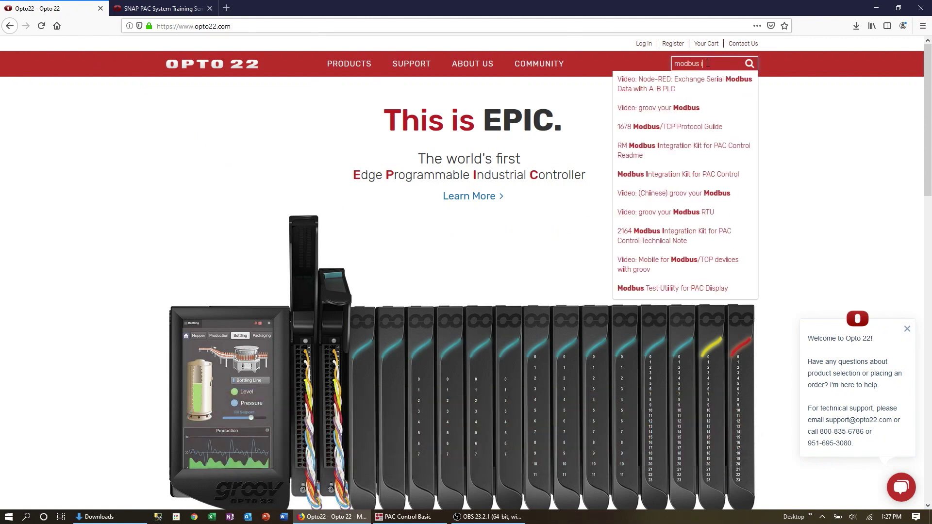
type("ntegration kit")
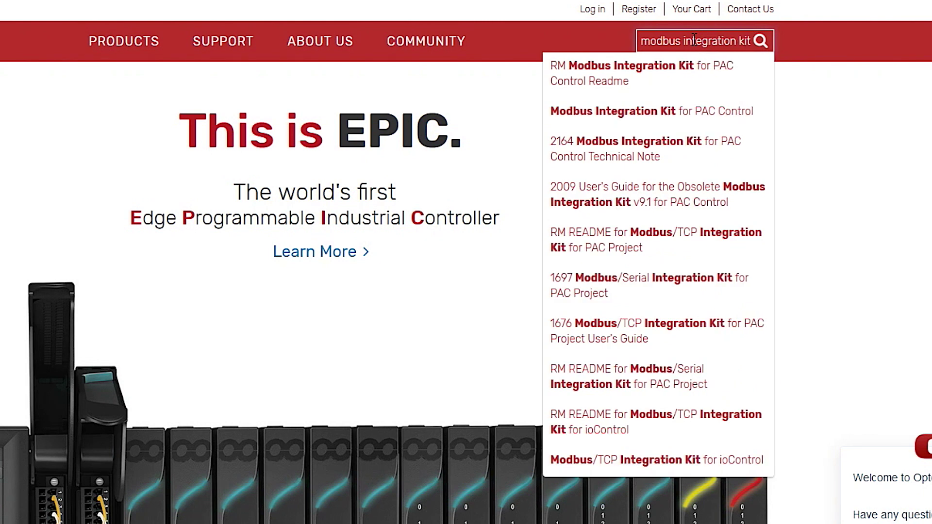
left_click(686, 111)
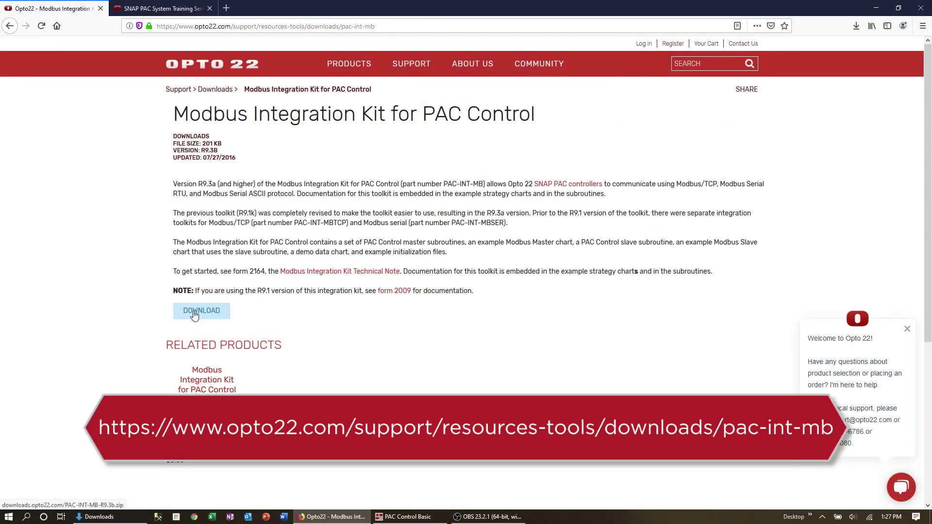
left_click(193, 311)
left_click(501, 313)
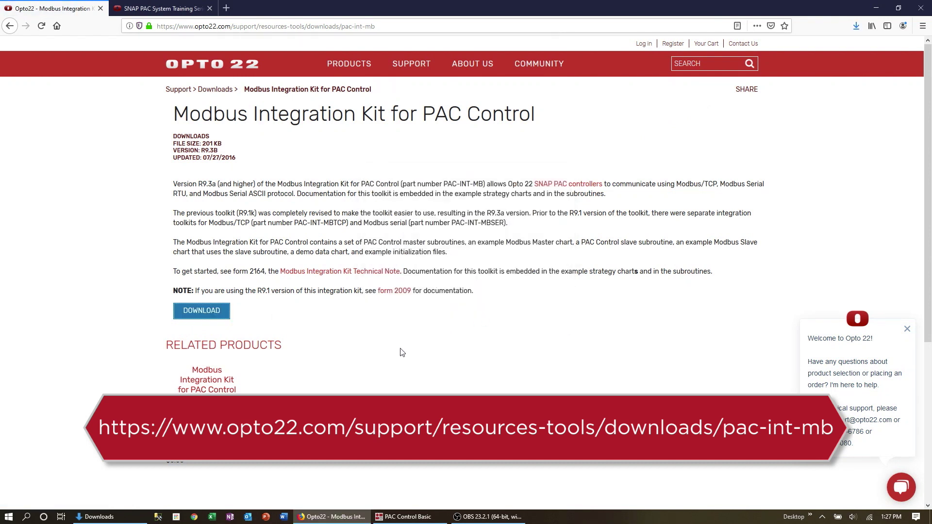
Extract the master zip from PAC-INT-MB-R9.3b.zip with 7-Zip and open the pac-int-mb-master strategy.
left_click(107, 520)
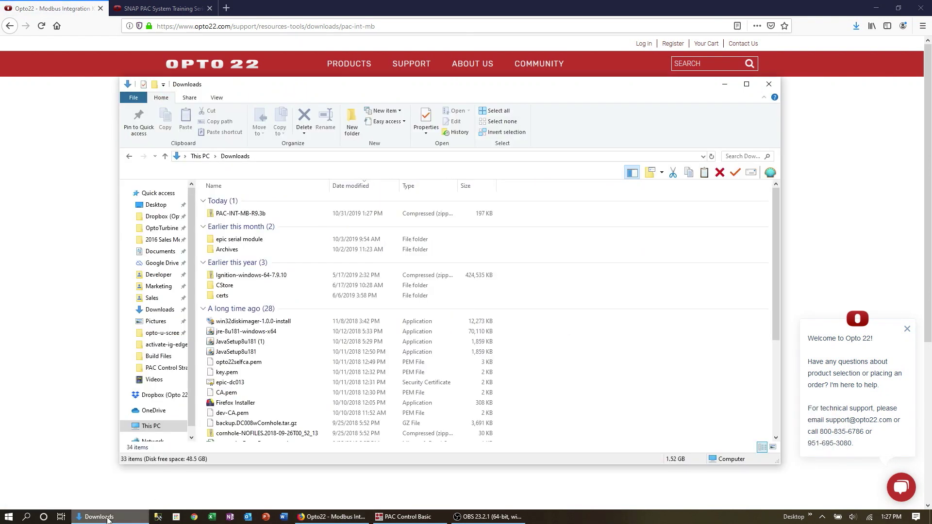
double_click(244, 215)
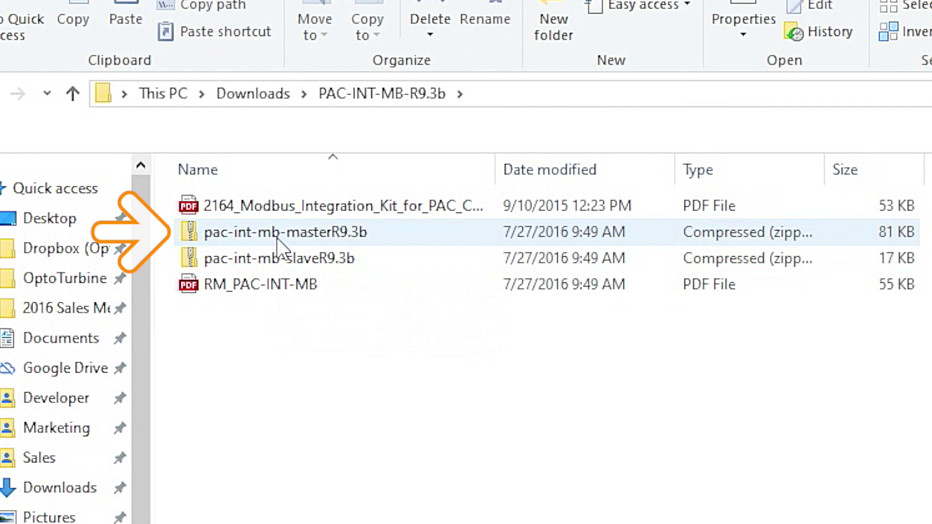
right_click(277, 238)
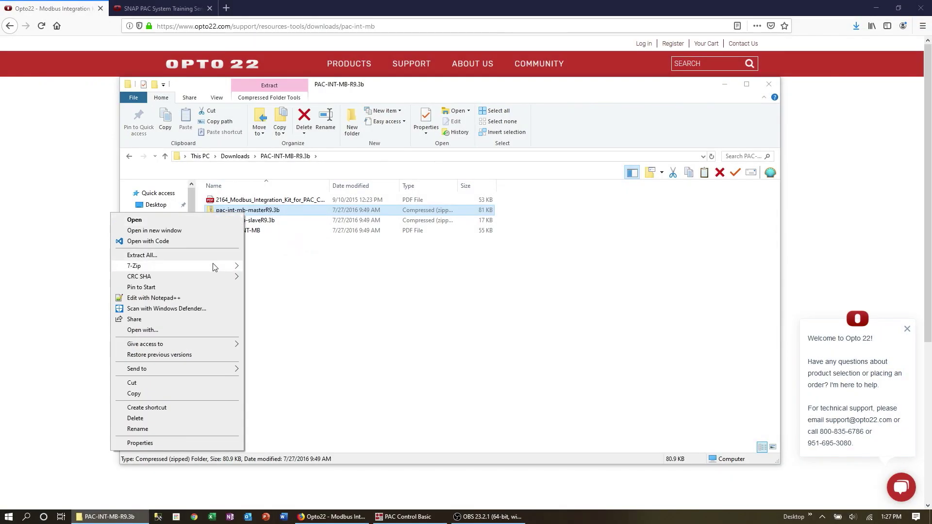
mouse_move(134, 266)
left_click(273, 312)
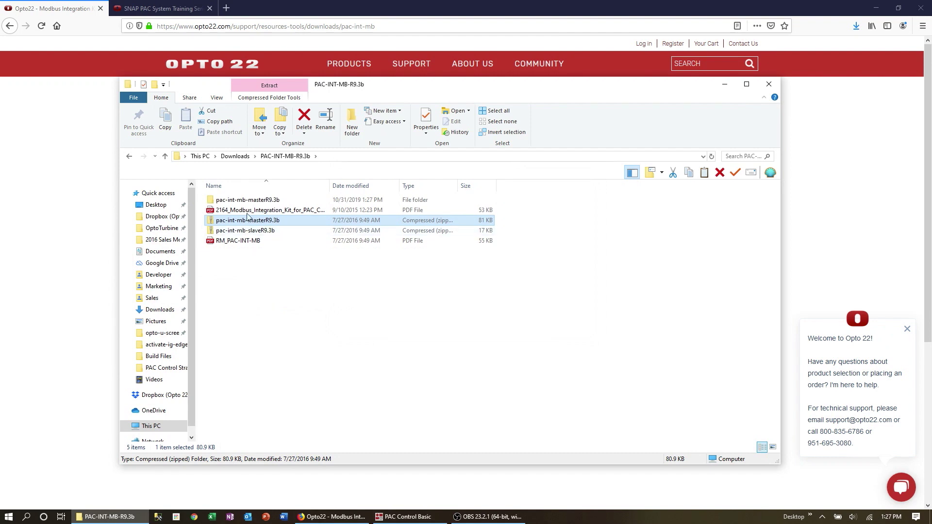
double_click(248, 200)
double_click(244, 241)
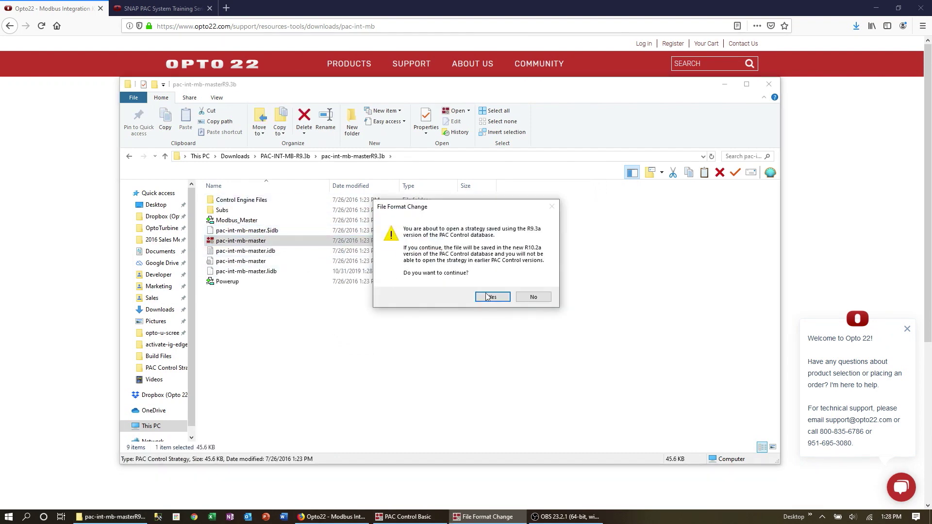
left_click(490, 297)
Accept the conversion, set lcben as control engine, and open General Setup on Modbus_Master.
left_click(531, 285)
left_click(502, 294)
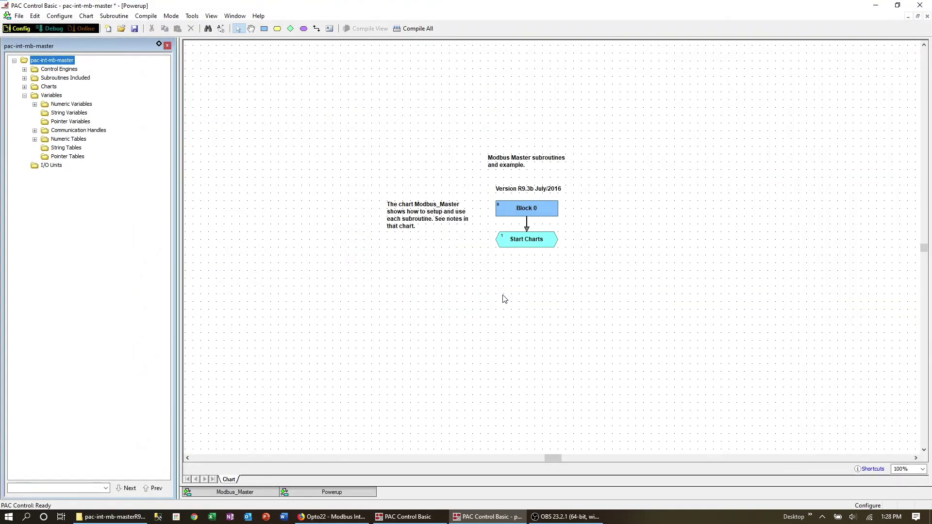
double_click(64, 78)
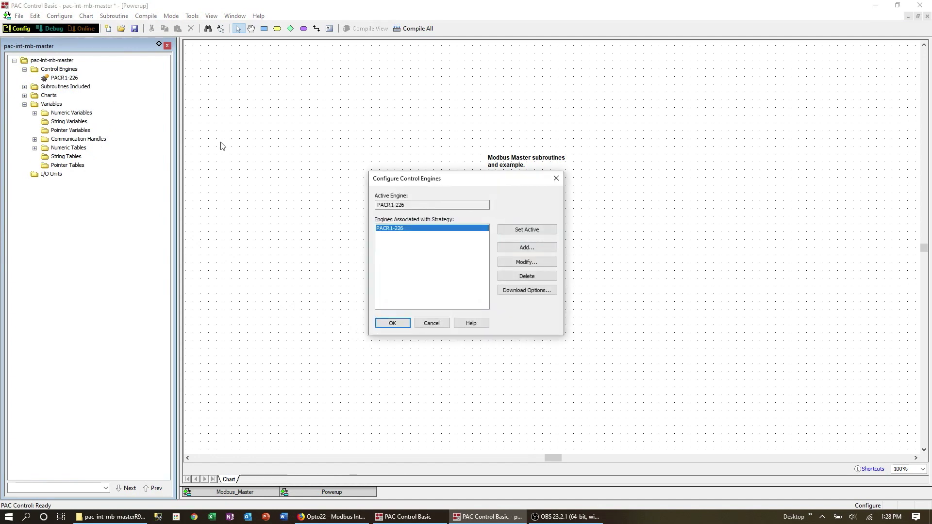
left_click(510, 264)
left_click(397, 219)
left_click(403, 310)
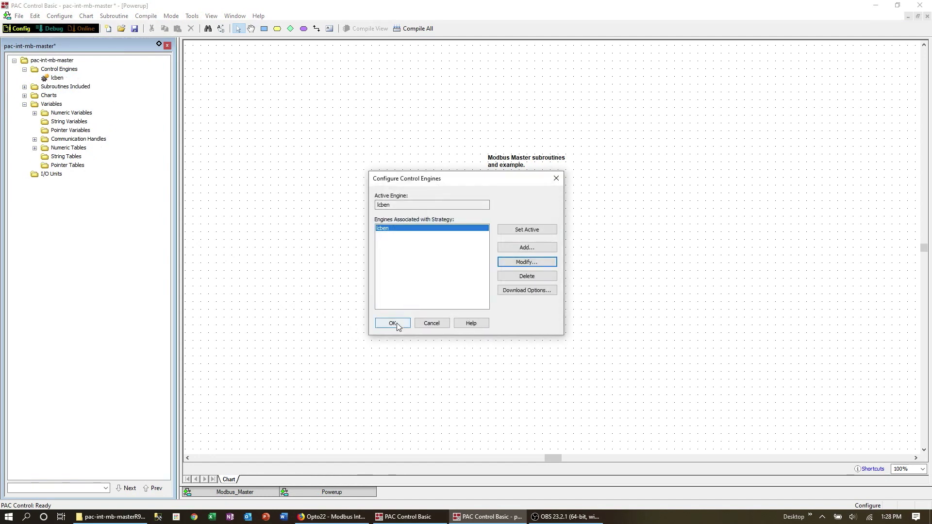
left_click(395, 325)
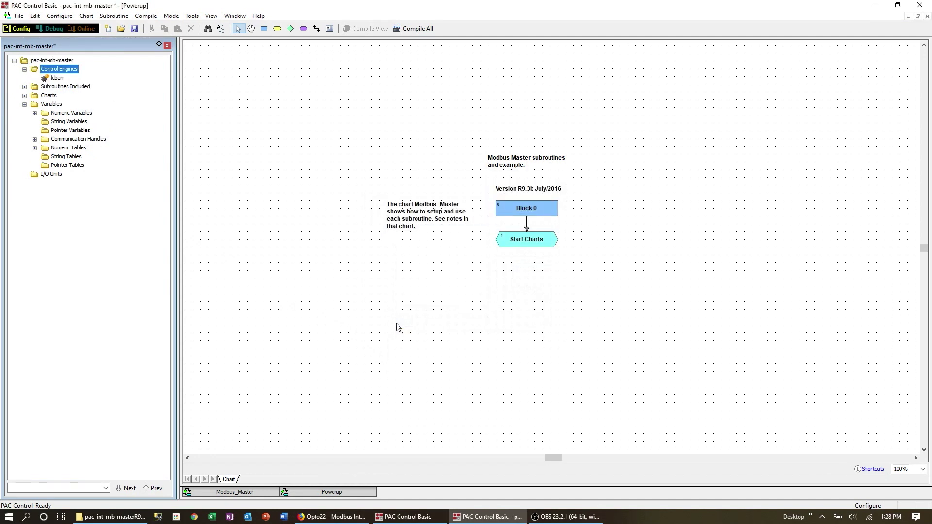
left_click(236, 493)
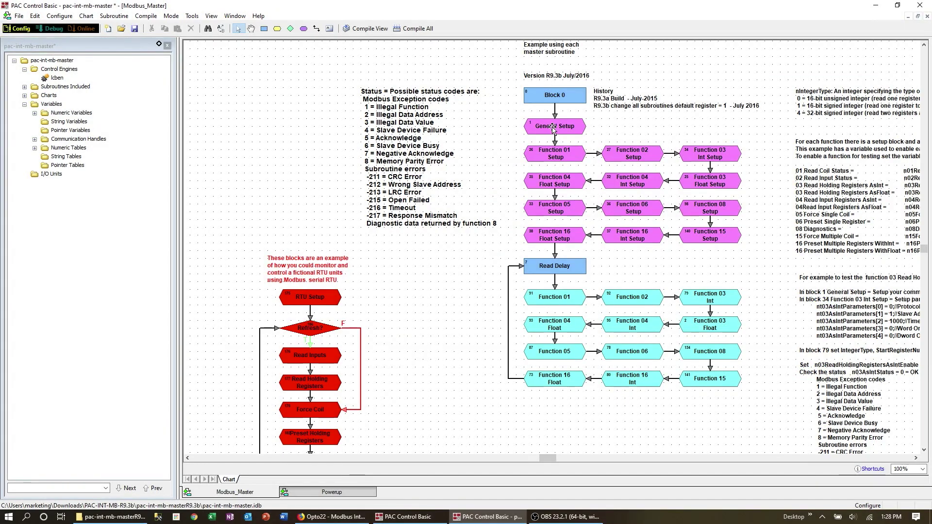
double_click(551, 128)
Replace General Setup's address 192.168.1.225 with 10.192.57.119, keeping port 502, and save.
left_click_drag(299, 145, 350, 144)
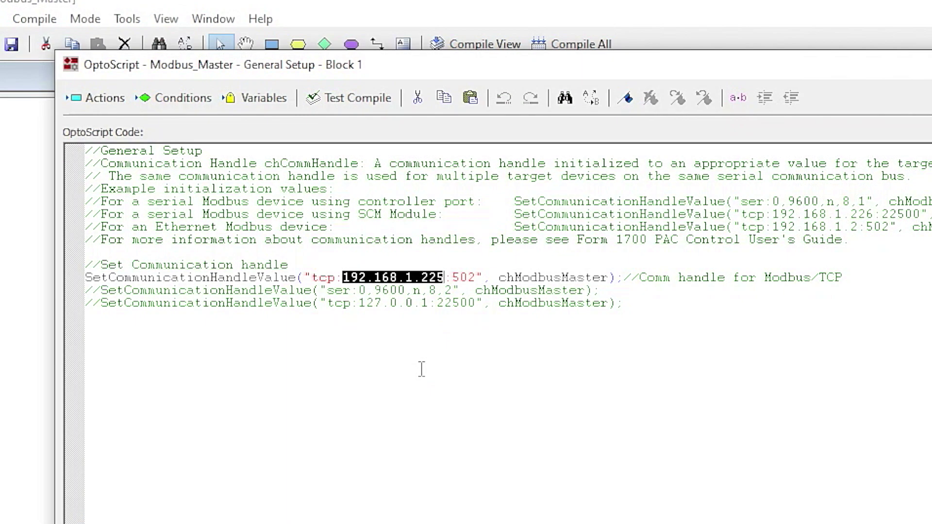
type("10.192.")
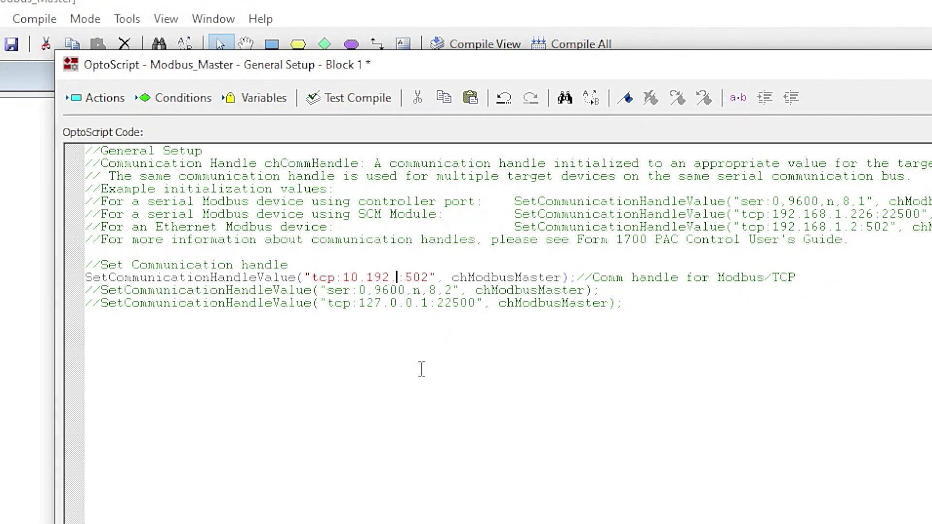
type("57")
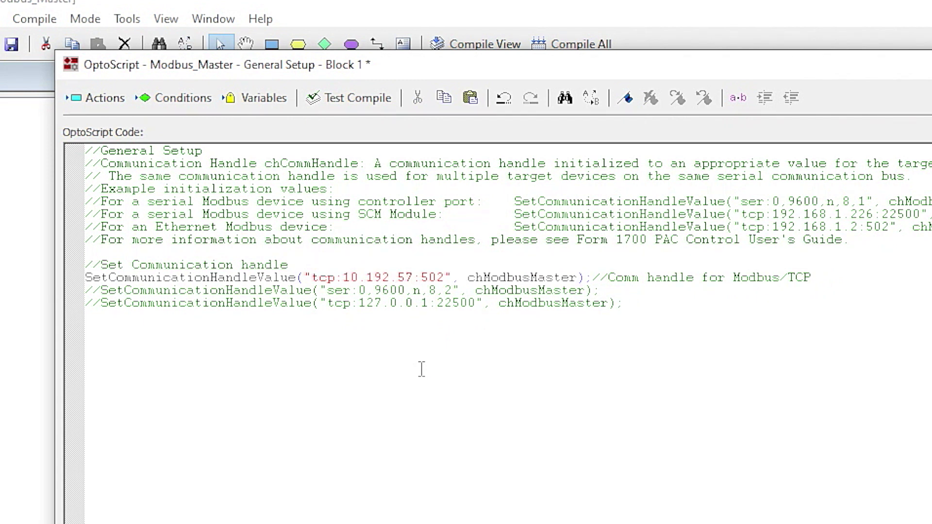
type(".119")
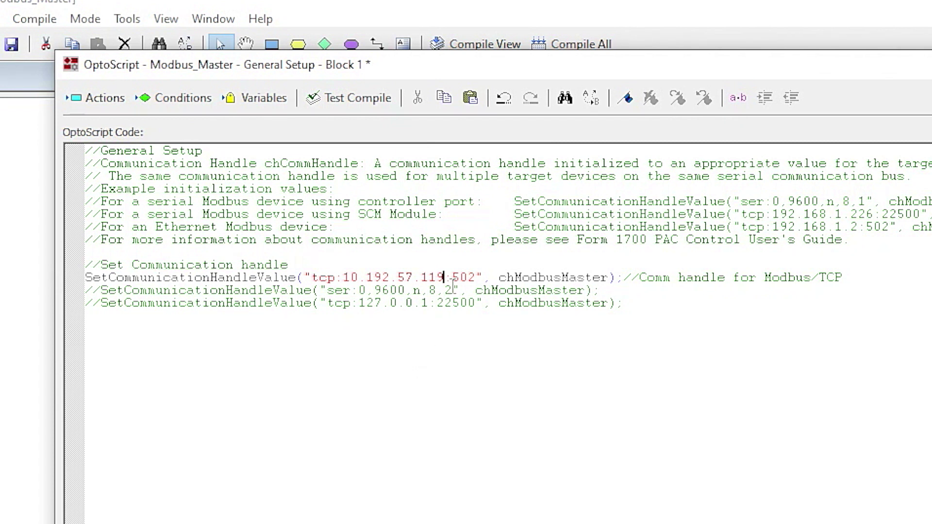
left_click_drag(452, 277, 476, 277)
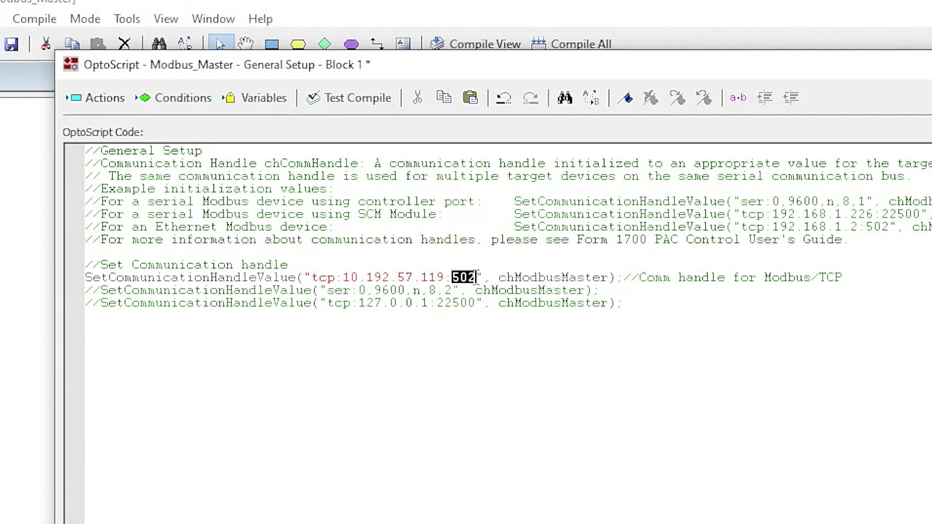
left_click(472, 344)
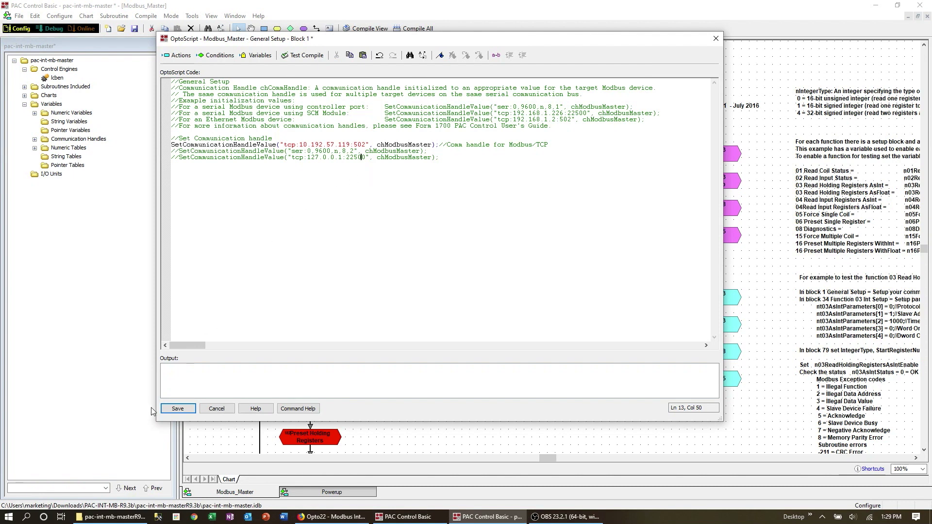
left_click(177, 409)
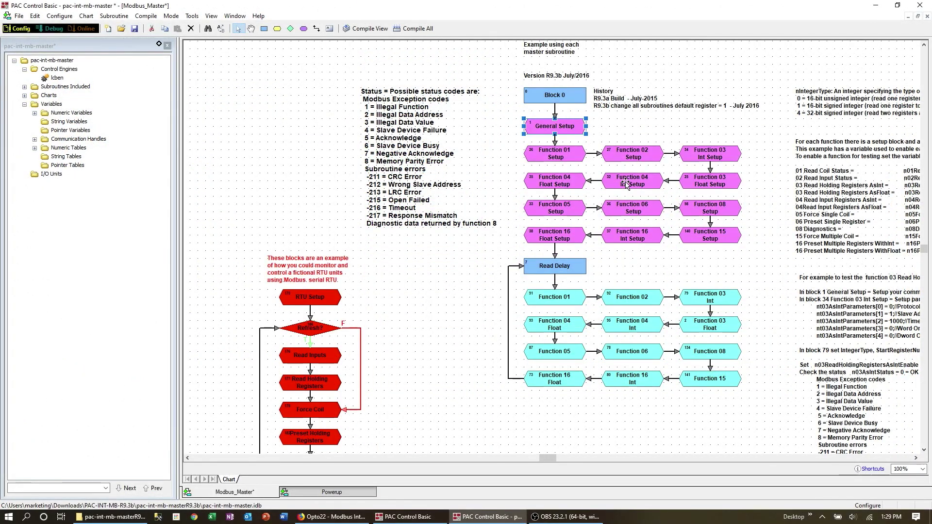
Review Function 04 Int Setup's parameters (Modbus/TCP, slave 1, 1000 ms timeout) and save.
double_click(629, 183)
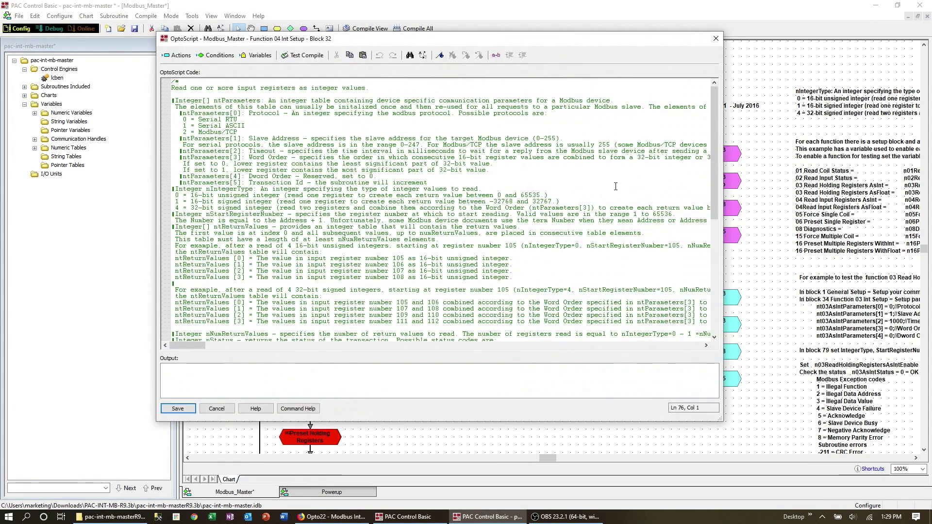
scroll(581, 207, "down", 2)
scroll(581, 209, "down", 2)
scroll(580, 210, "down", 2)
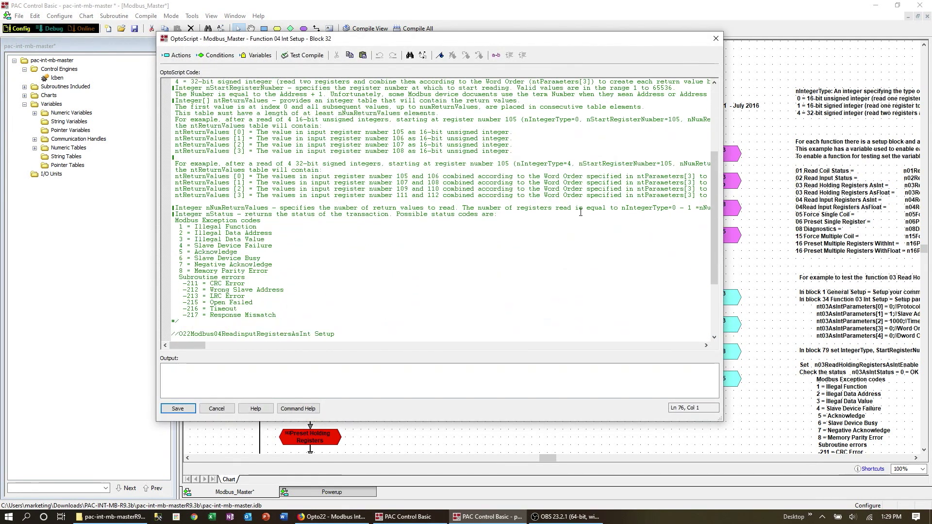
scroll(581, 213, "down", 2)
scroll(581, 213, "down", 2)
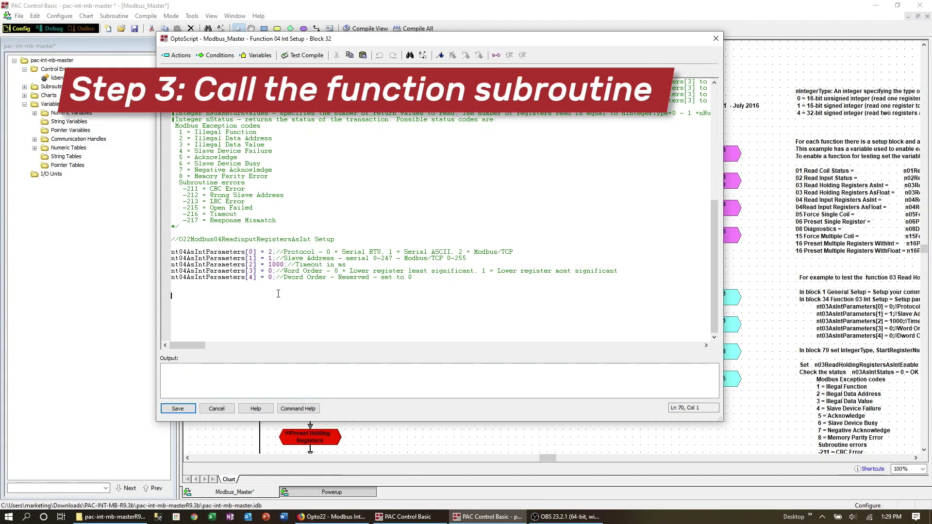
left_click(172, 410)
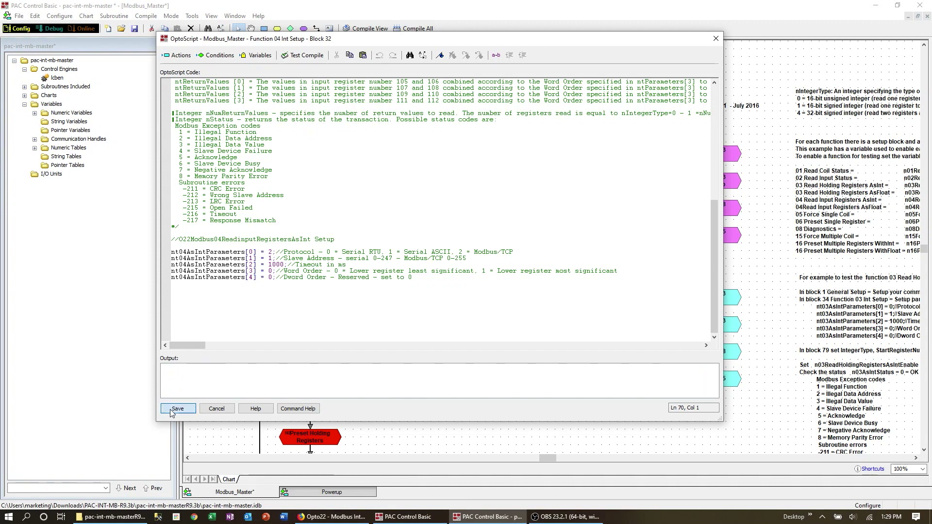
Edit Function 04 Int's read call to start at register 257 and return one value.
left_click(634, 330)
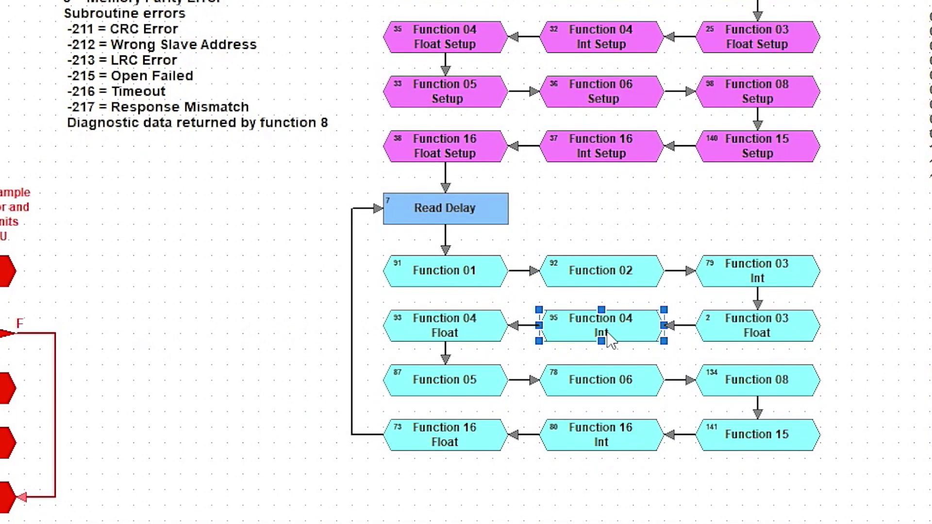
double_click(611, 341)
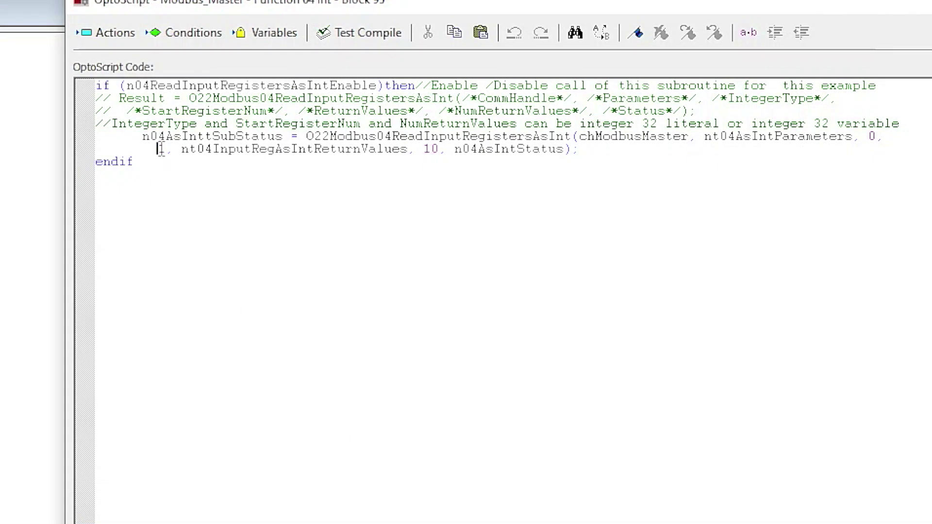
left_click_drag(158, 149, 165, 150)
type("57")
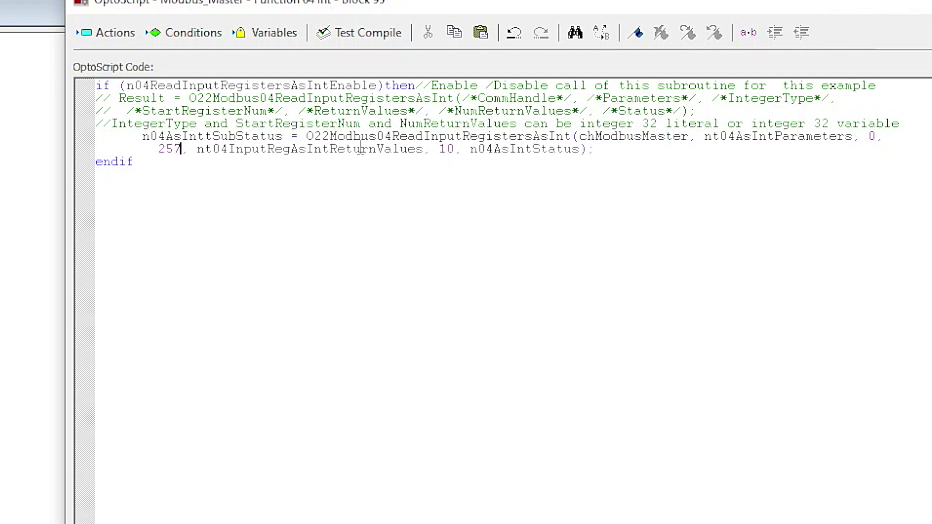
left_click(445, 149)
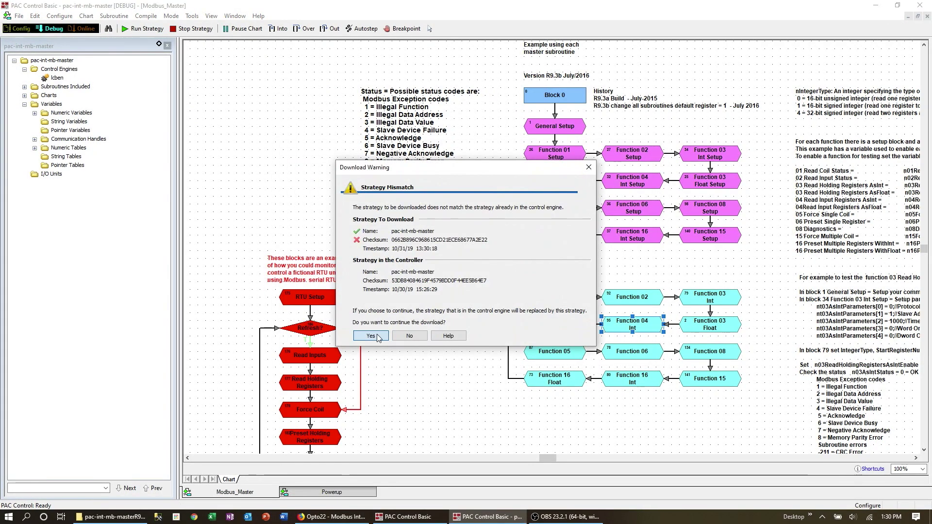
Replace the controller's strategy and set Function 04 Int's enable variable to 1.
left_click(376, 333)
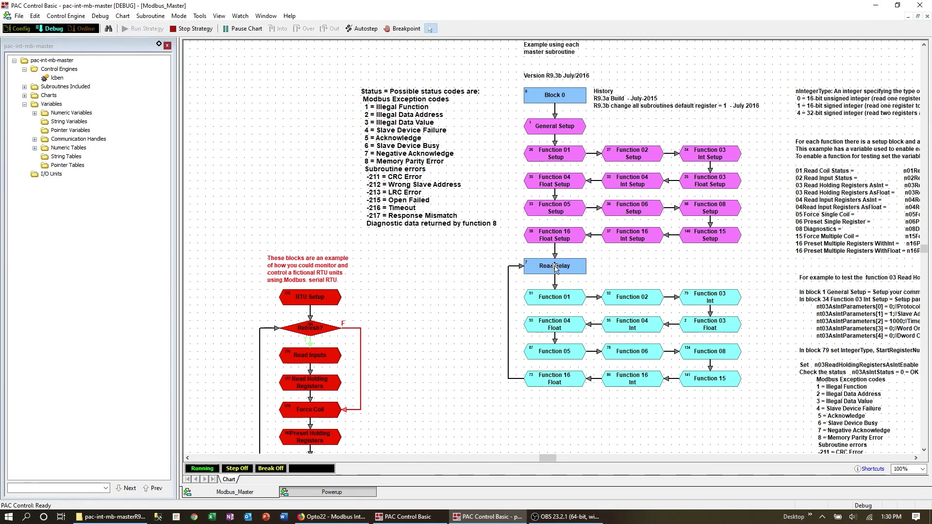
double_click(634, 325)
right_click(241, 67)
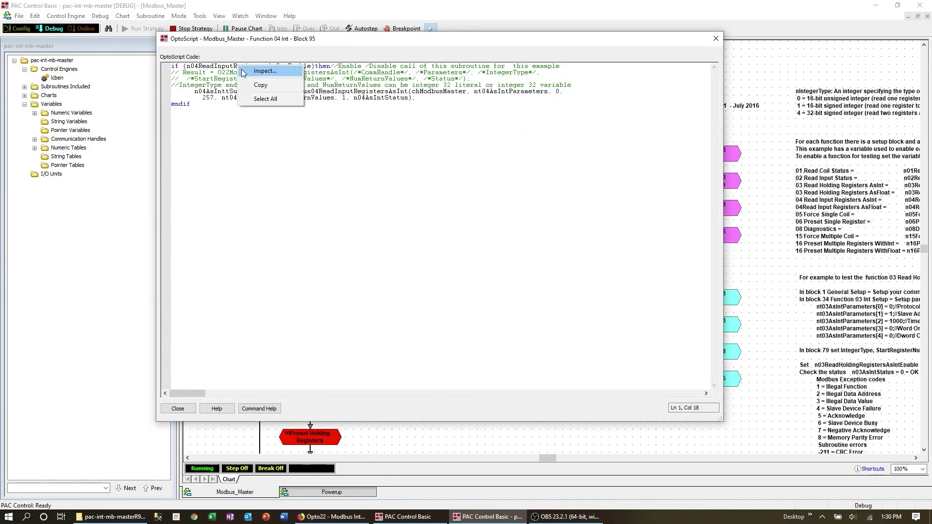
left_click(243, 70)
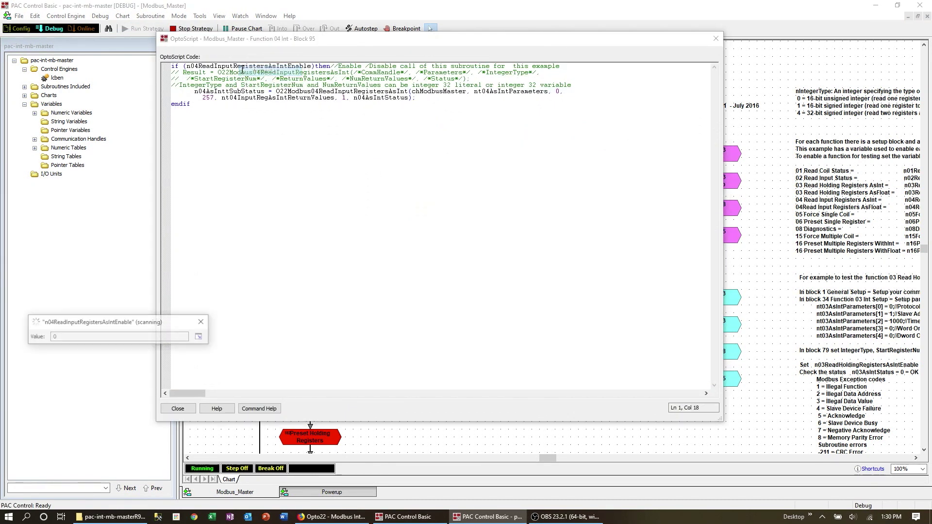
left_click(200, 338)
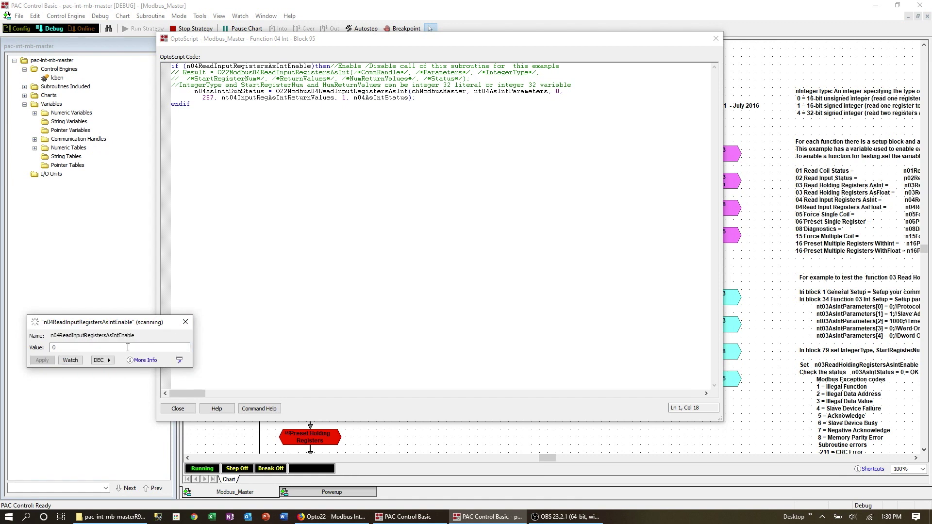
type("1")
left_click(42, 360)
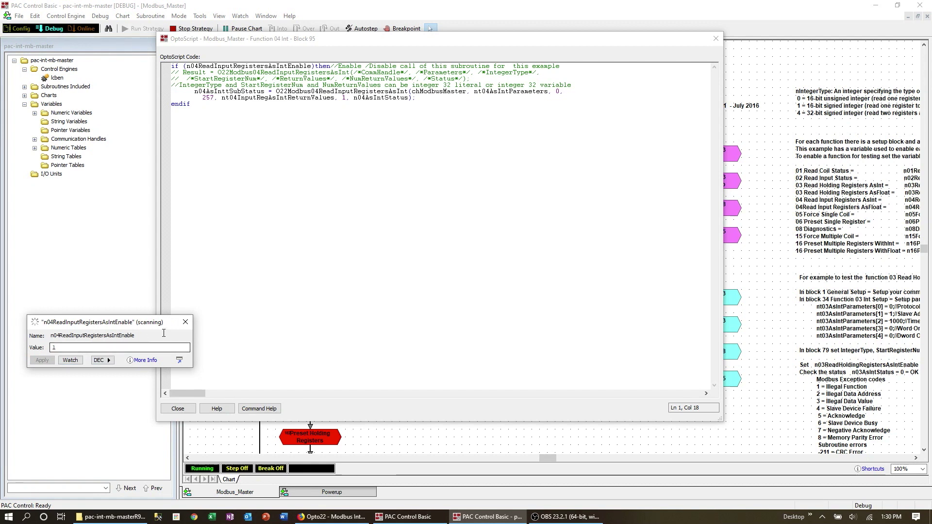
left_click(185, 323)
Inspect nt04InputRegAsIntReturnValues to confirm the first value reads 8208.
right_click(275, 101)
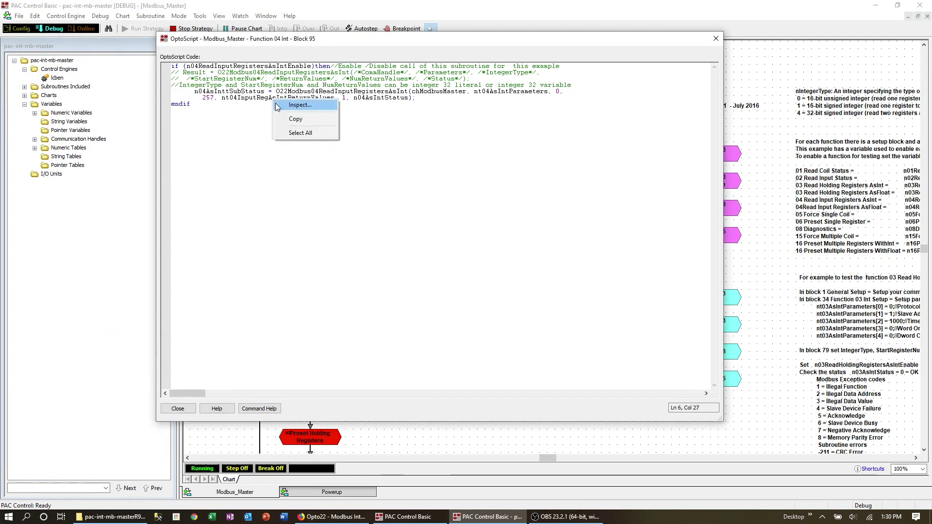
left_click(299, 105)
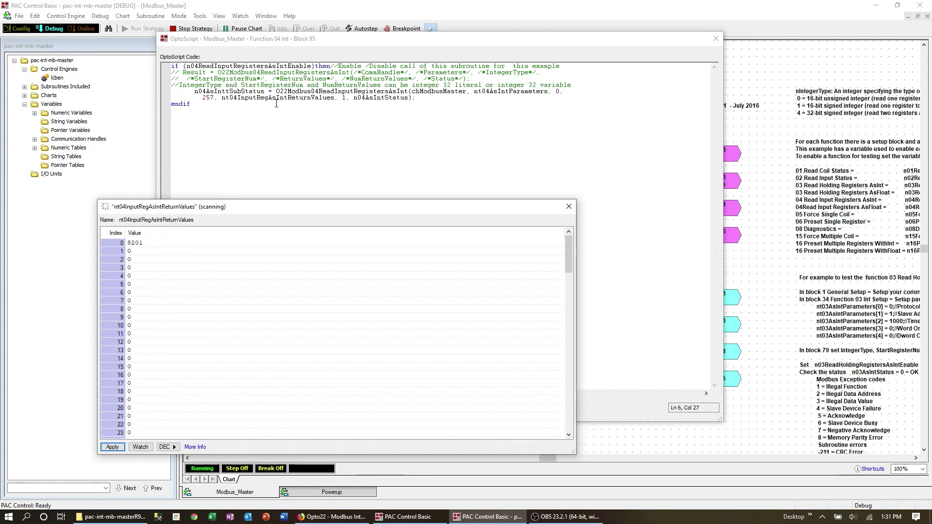
left_click(569, 206)
left_click(176, 412)
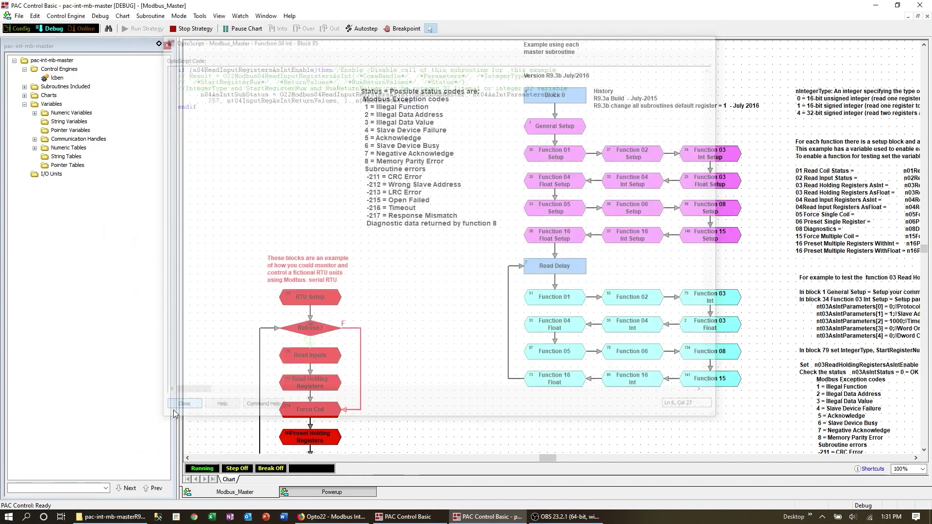
In configuration mode, add a float variable fVolts to Function 04 Int's script.
left_click(16, 29)
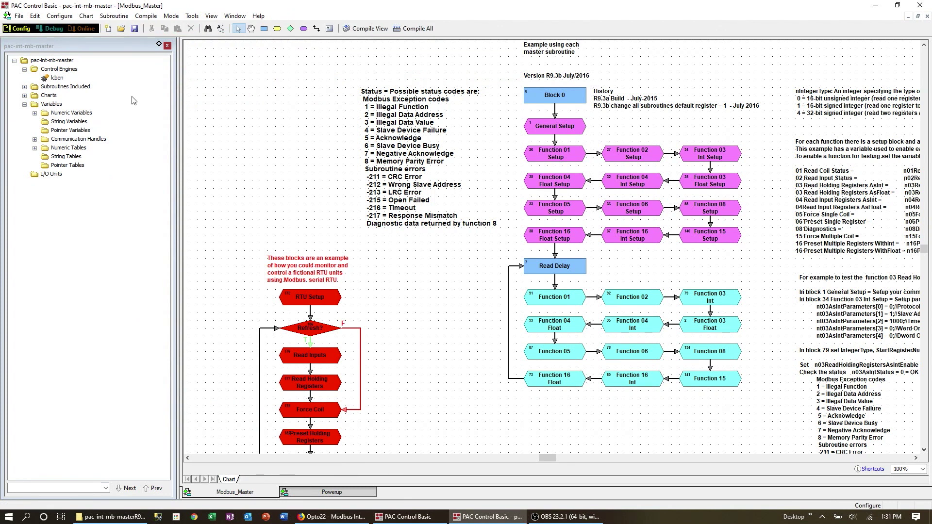
left_click(630, 326)
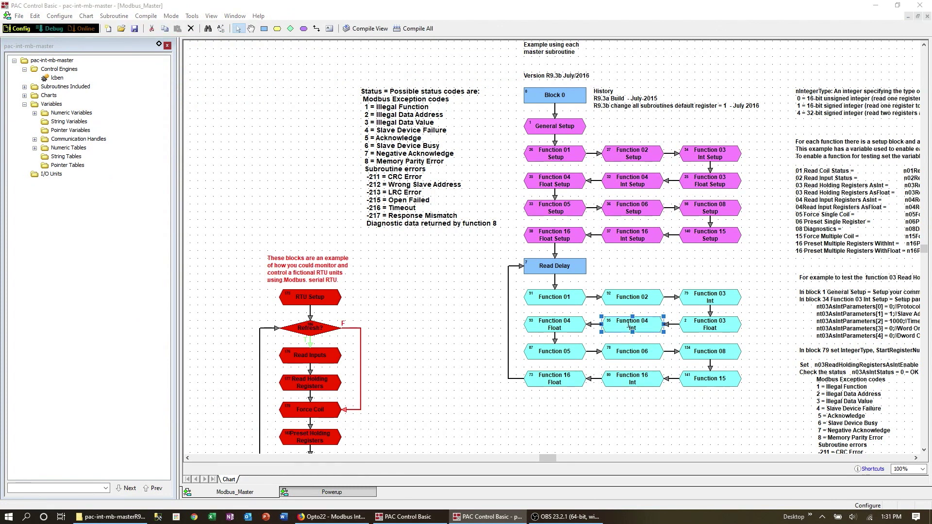
double_click(631, 327)
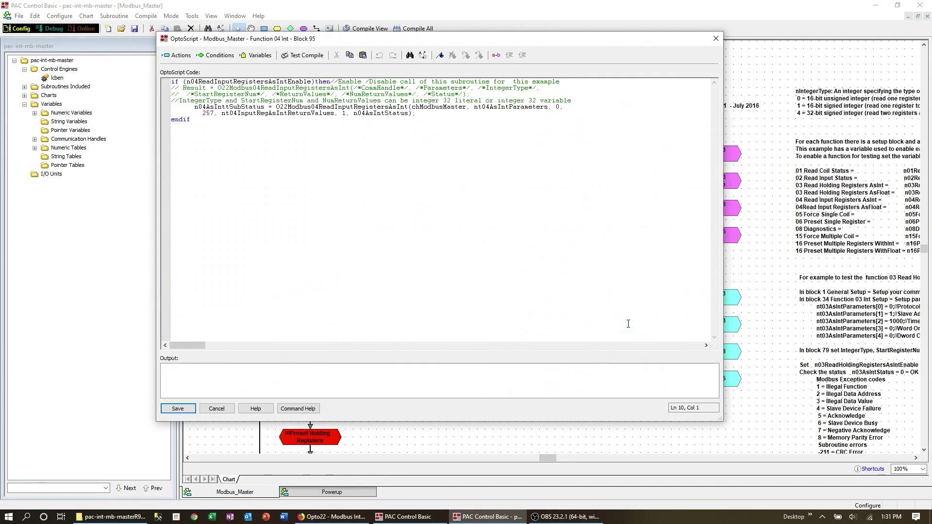
right_click(62, 115)
left_click(80, 119)
type("fVolts")
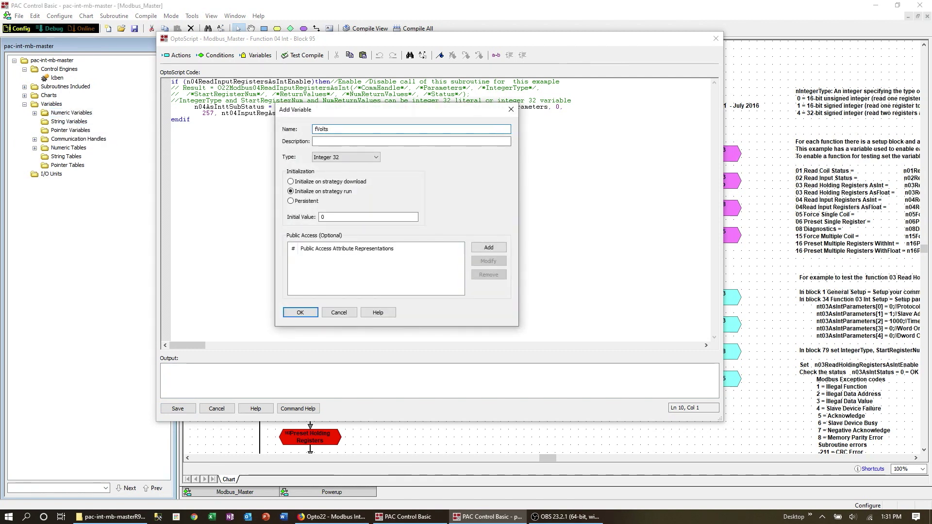
left_click(346, 157)
left_click(335, 182)
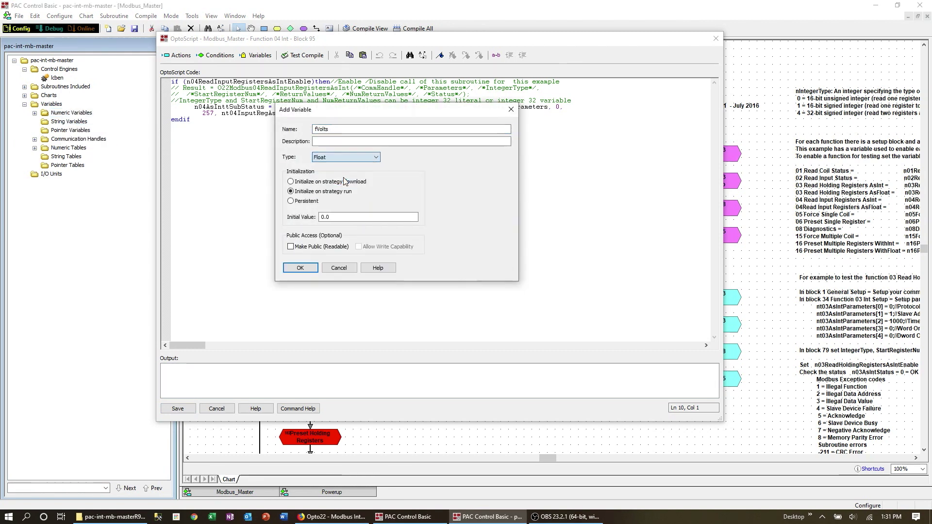
left_click(301, 268)
type("fV")
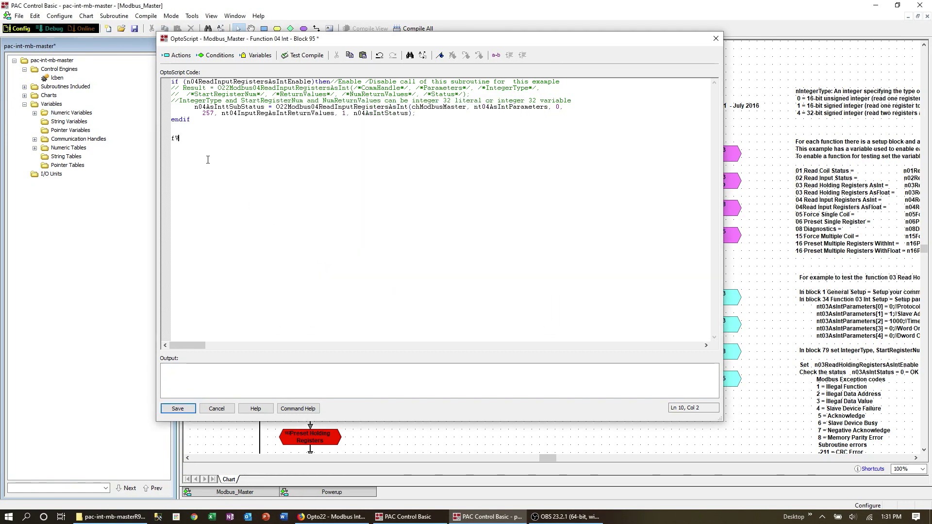
type("olts = ")
type("(")
Write fVolts = first return value / 9999.0 * 144.0, test compile, and save.
double_click(255, 115)
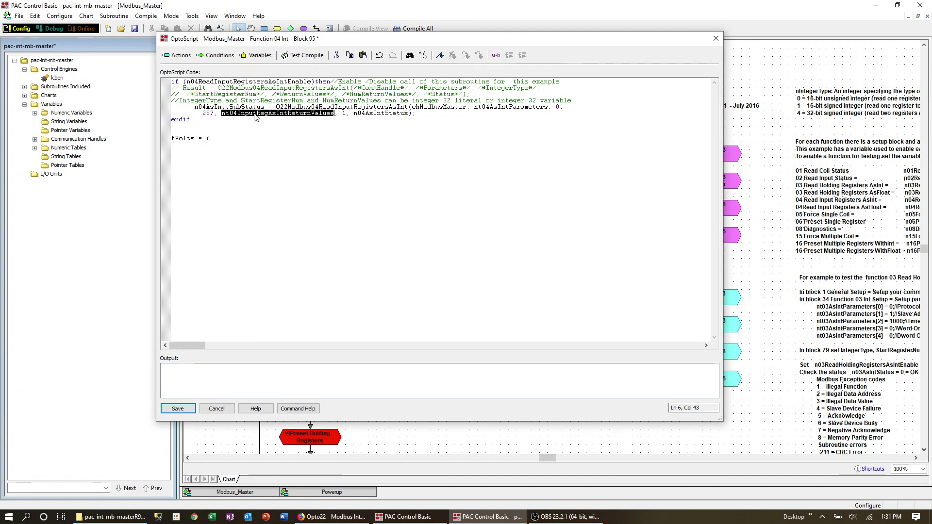
right_click(255, 115)
left_click(277, 156)
right_click(230, 137)
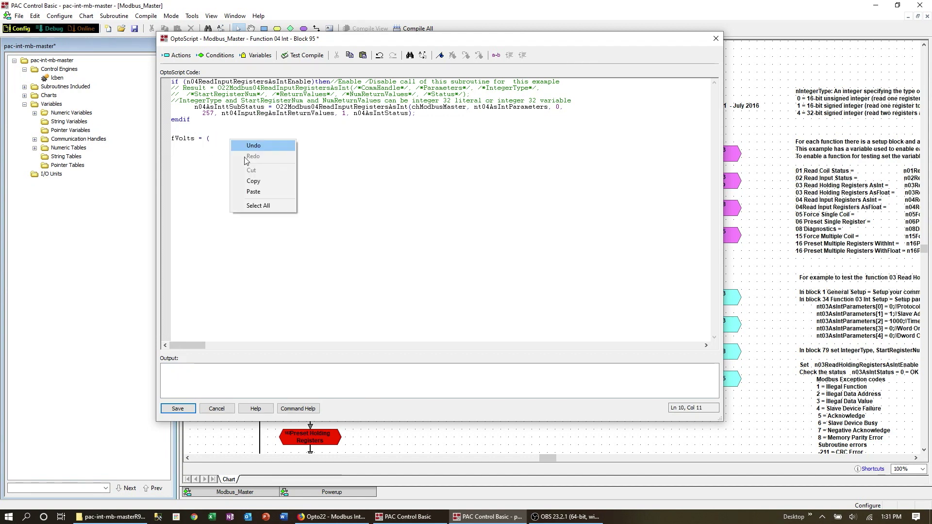
left_click(247, 191)
type("[0] / 9999.0) *")
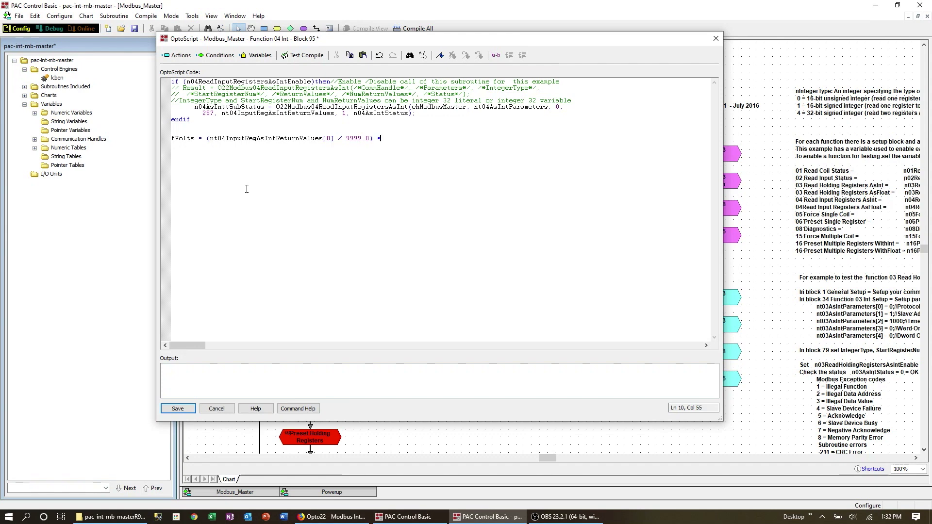
type("44.0;")
left_click(302, 55)
left_click(178, 408)
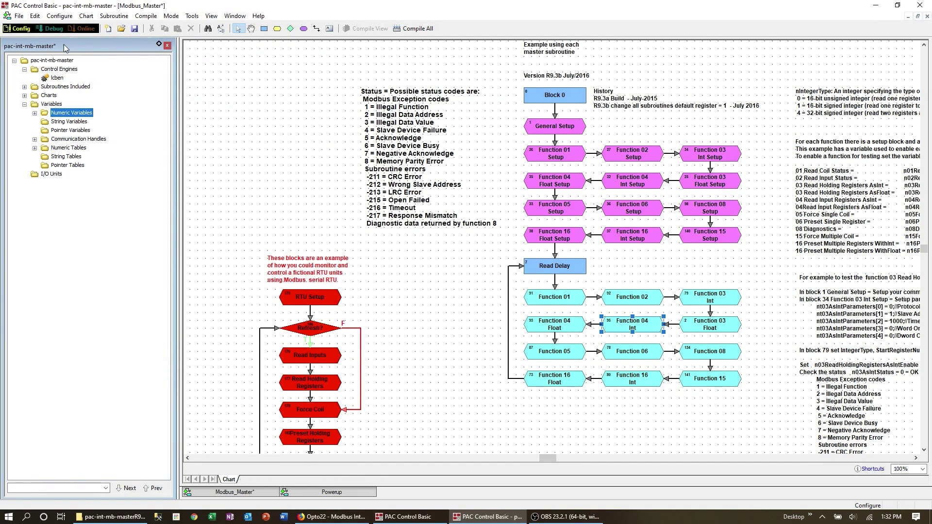
Download and run the strategy in debug mode, then check the enable variable's live value.
left_click(57, 32)
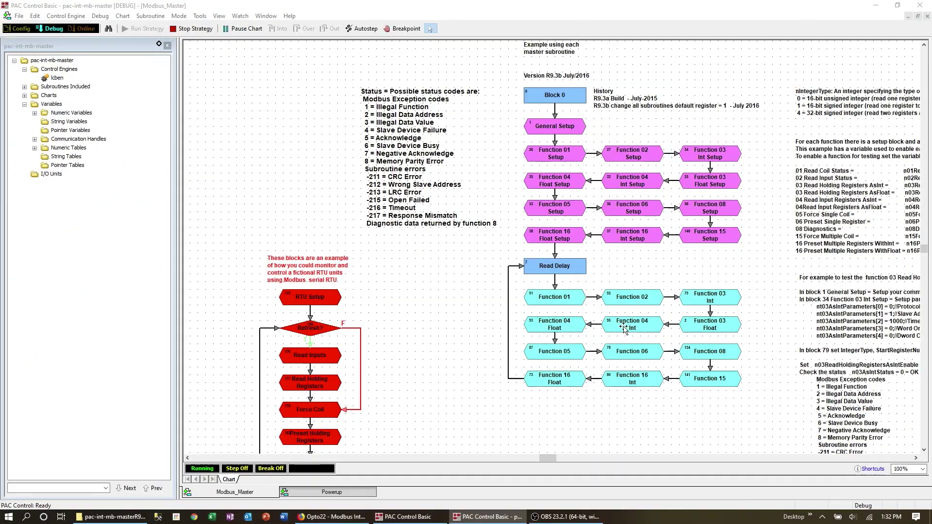
double_click(625, 326)
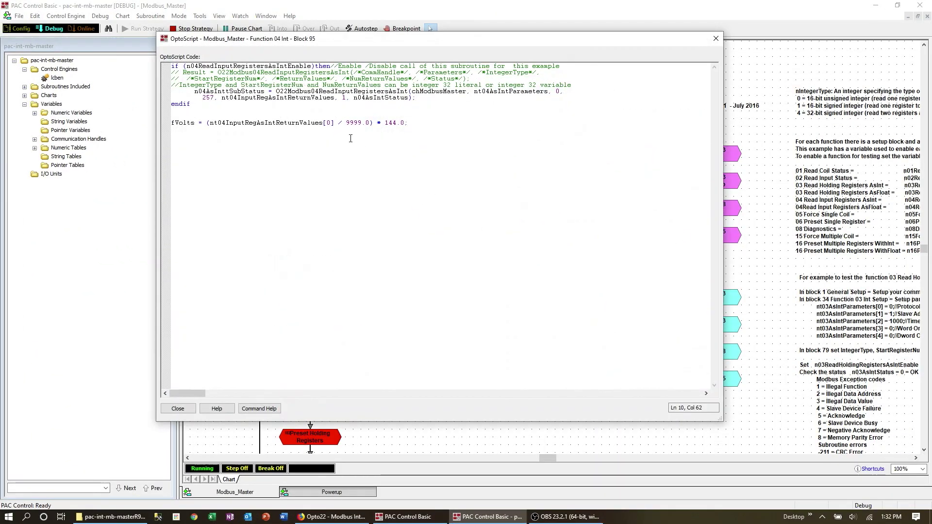
right_click(251, 66)
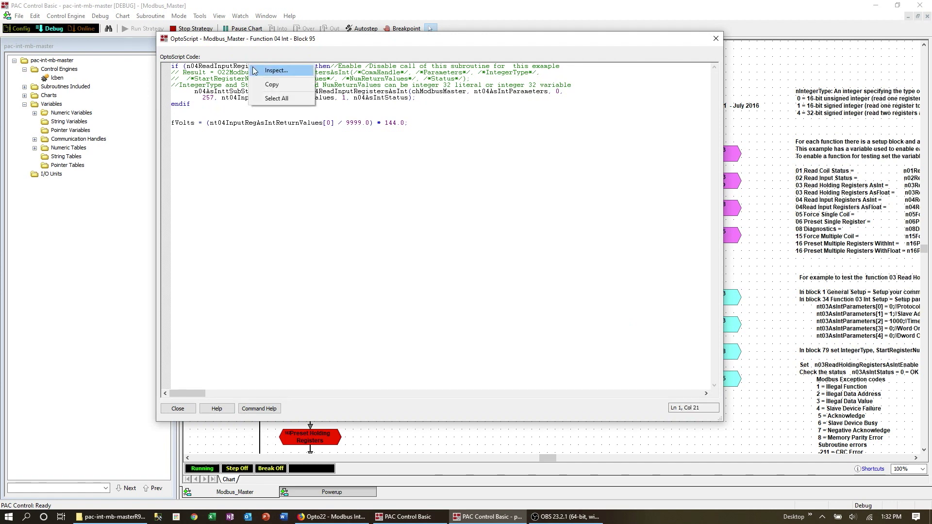
left_click(276, 71)
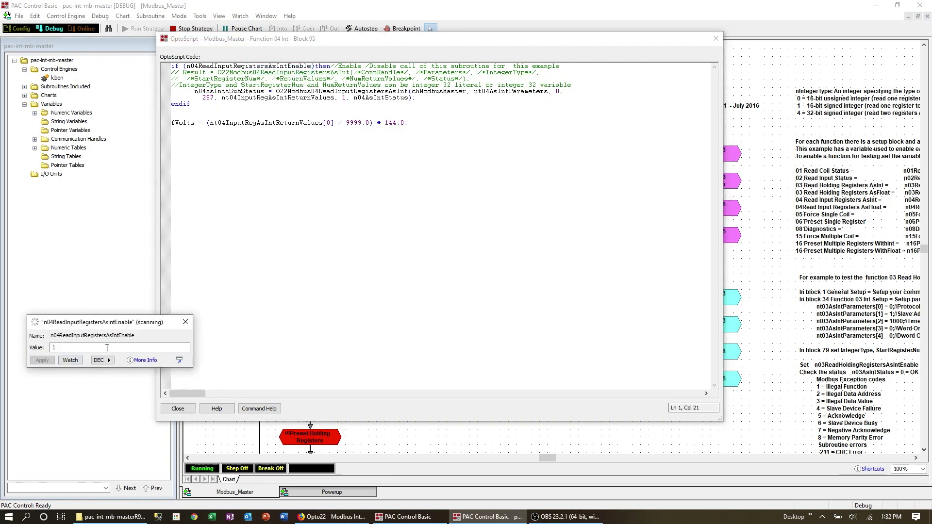
left_click(185, 322)
Inspect fVolts to verify it reads 118.3942.
left_click(186, 124)
right_click(187, 123)
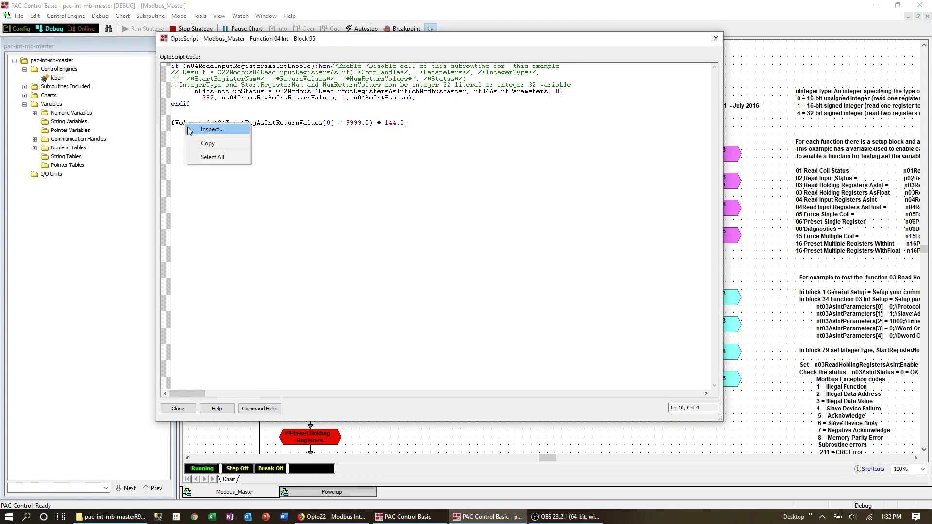
left_click(210, 129)
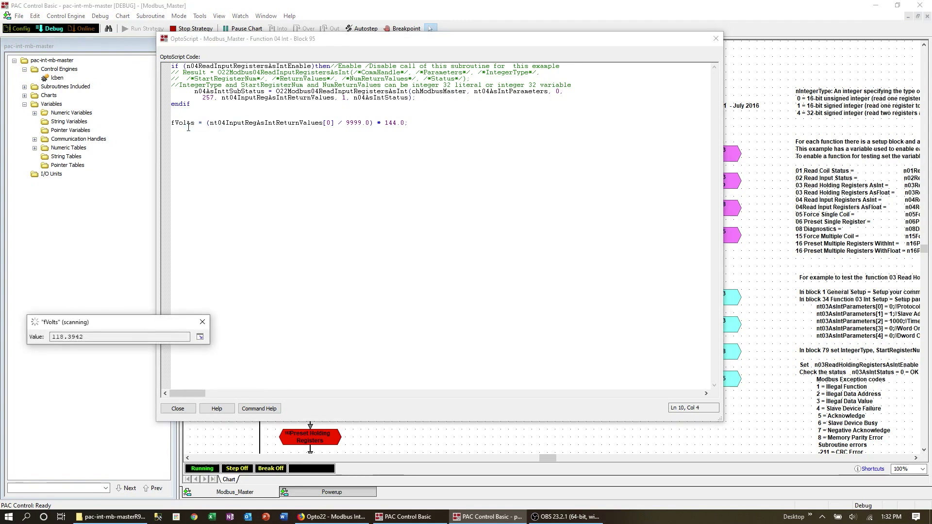